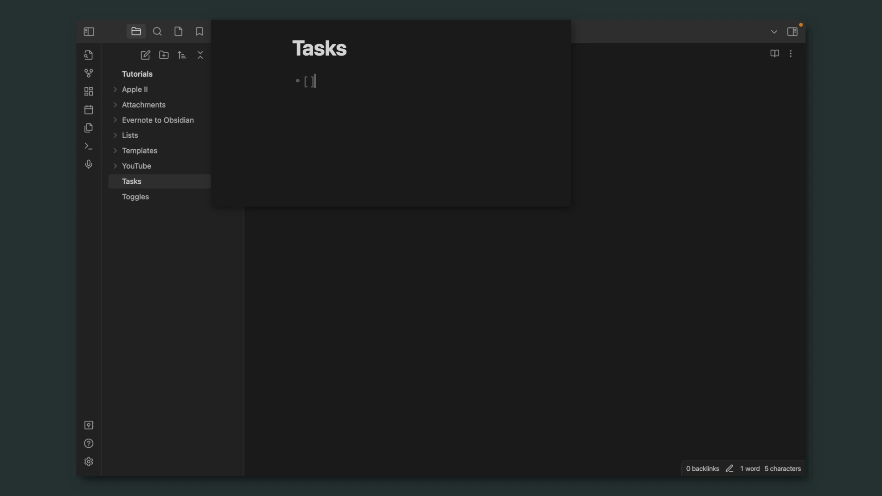
# - Type the first task '- [ ] New To-Do' on the note's opening line
pyautogui.write('[ ] ')
pyautogui.write('New ')
pyautogui.write('To-')
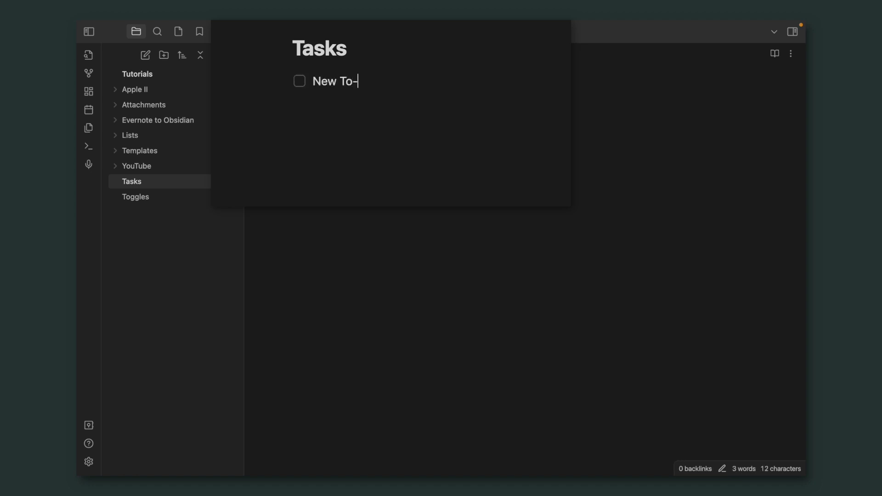
pyautogui.write('Do')
# - Add tasks 2 and 3, begin a 'New line.' paragraph, and check off New To-Do
pyautogui.press('Return')
pyautogui.write('2')
pyautogui.press('Return')
pyautogui.write('New line.')
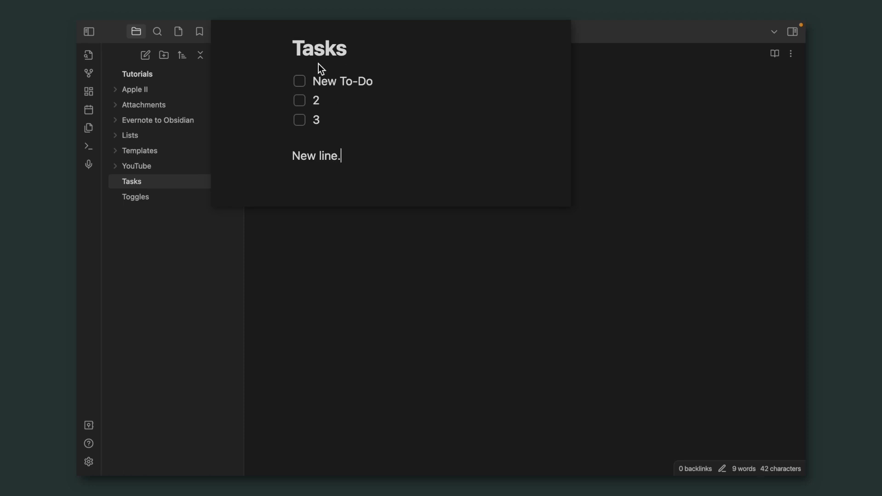
pyautogui.click(300, 81)
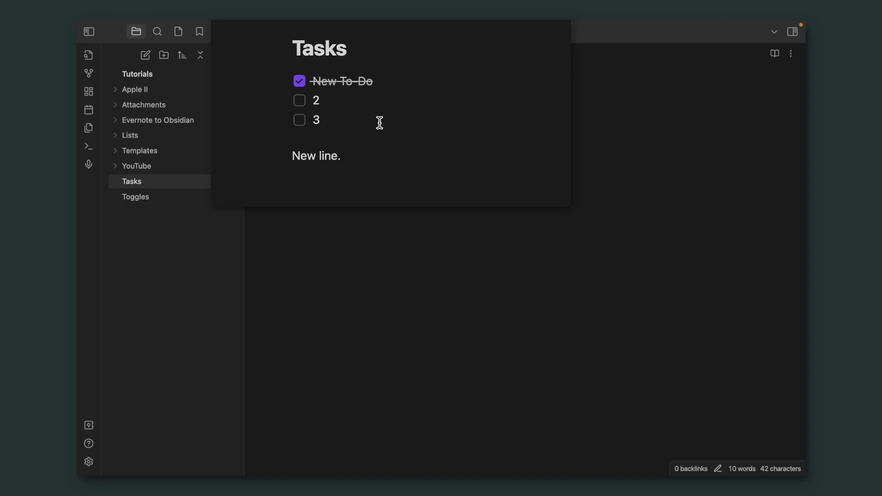
# - Move task 3 below the 'New line.' paragraph
pyautogui.moveTo(379, 122); pyautogui.dragTo(295, 120)
pyautogui.press('super+c')
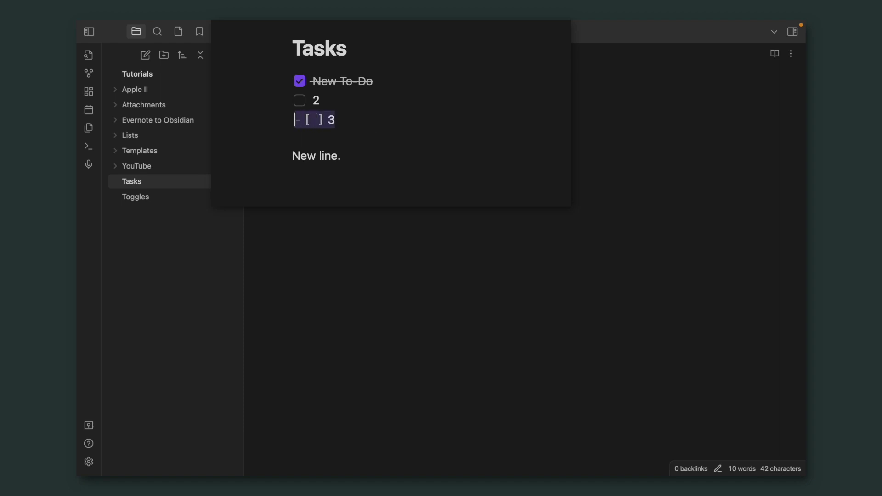
pyautogui.click(374, 178)
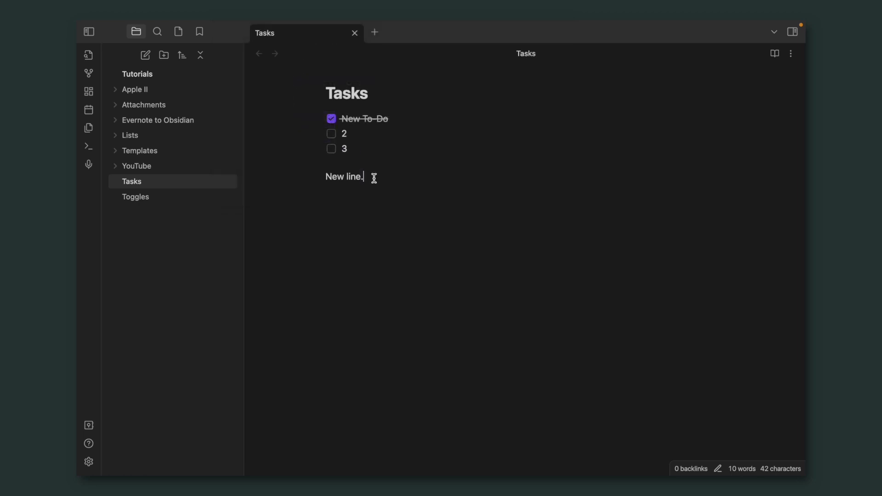
pyautogui.press('super+v')
pyautogui.click(359, 149)
pyautogui.hotkey('shift', 'Left')
pyautogui.hotkey('shift', 'Left')
pyautogui.hotkey('shift', 'Left')
pyautogui.hotkey('shift', 'Left')
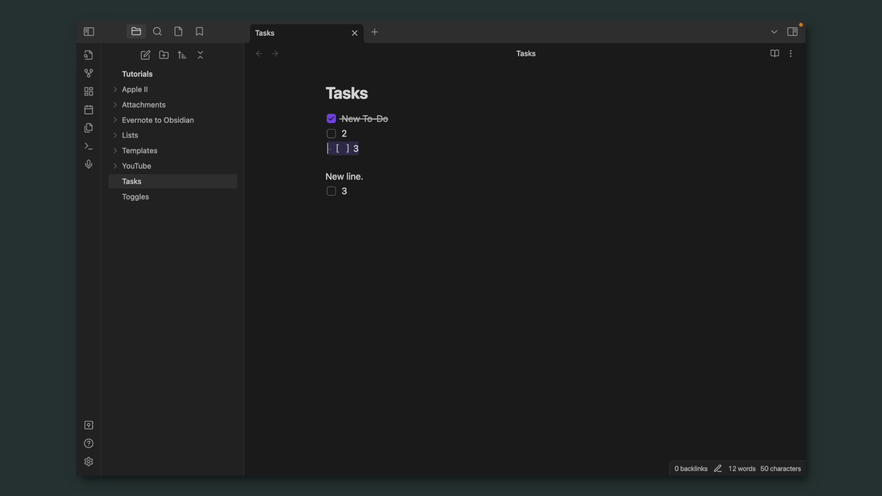
pyautogui.press('BackSpace')
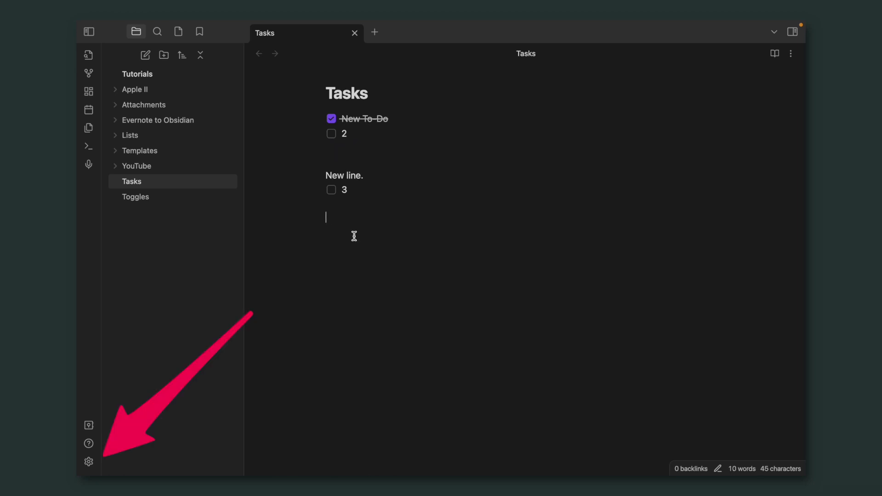
pyautogui.click(90, 462)
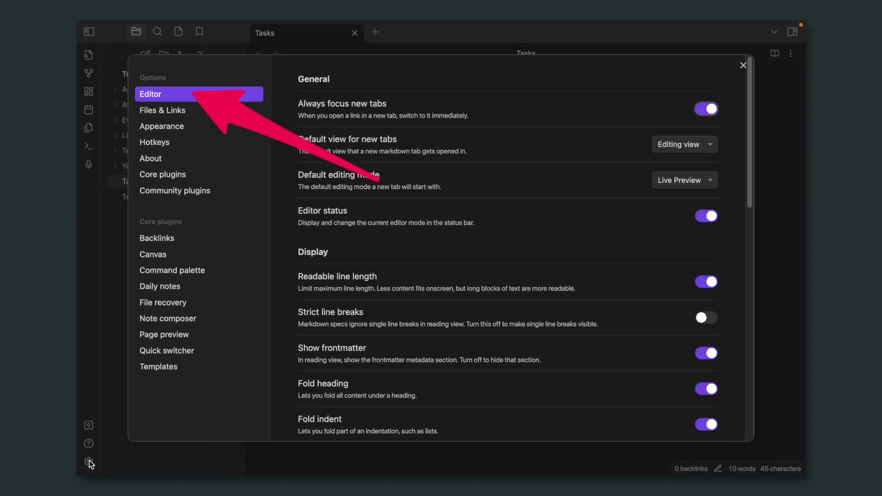
pyautogui.scroll(-5, 475, 378)
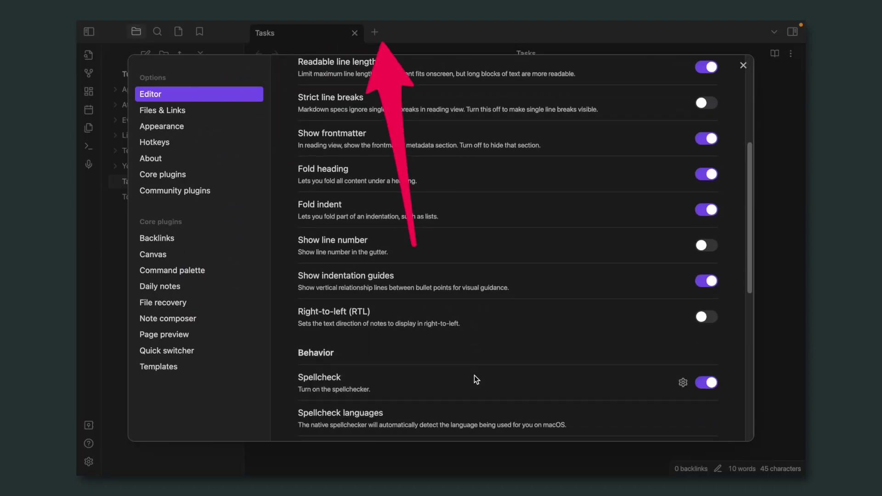
pyautogui.scroll(-2, 474, 375)
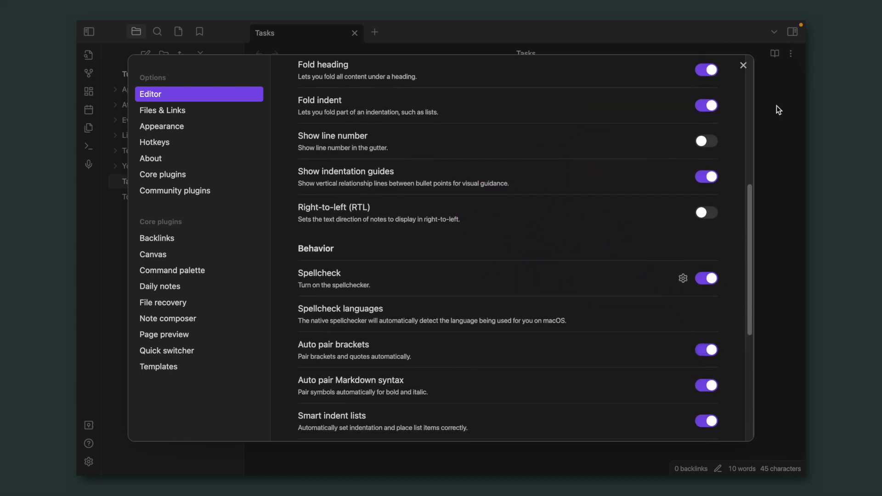
pyautogui.click(743, 66)
# - Add blank lines after task 3 and begin a new '- [' task line
pyautogui.click(447, 190)
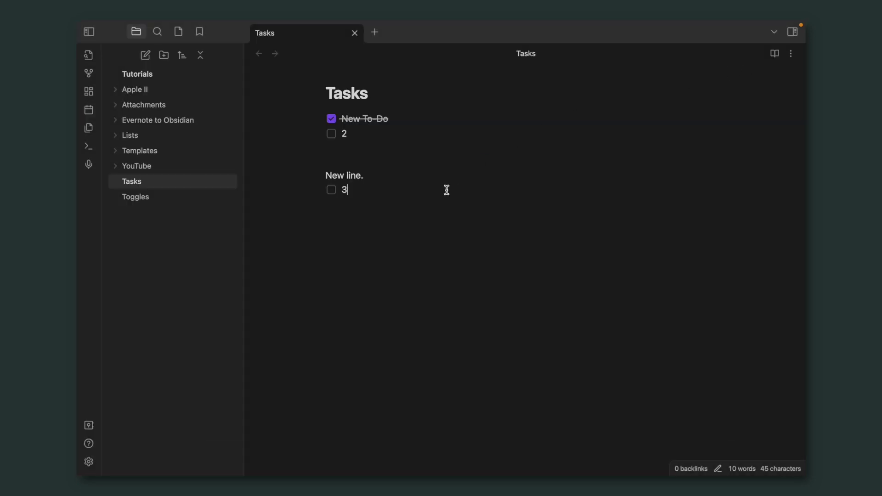
pyautogui.press('Return')
pyautogui.press('Return')
pyautogui.press('Return')
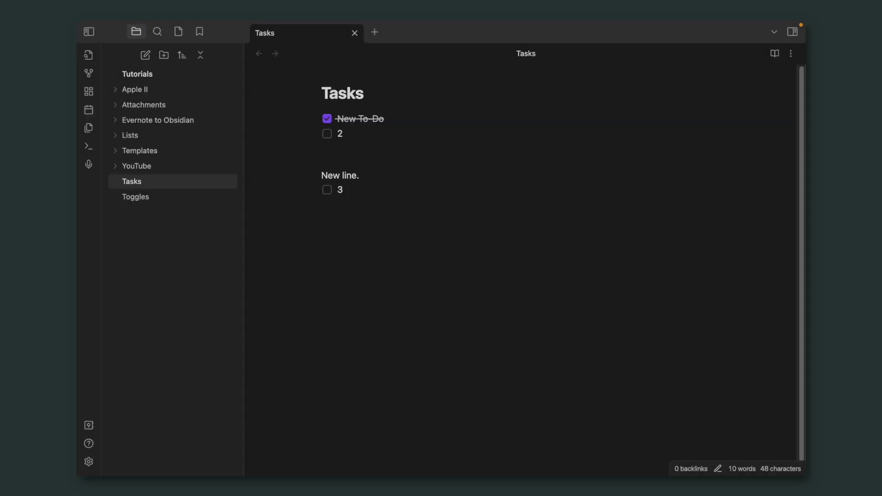
pyautogui.write('- ')
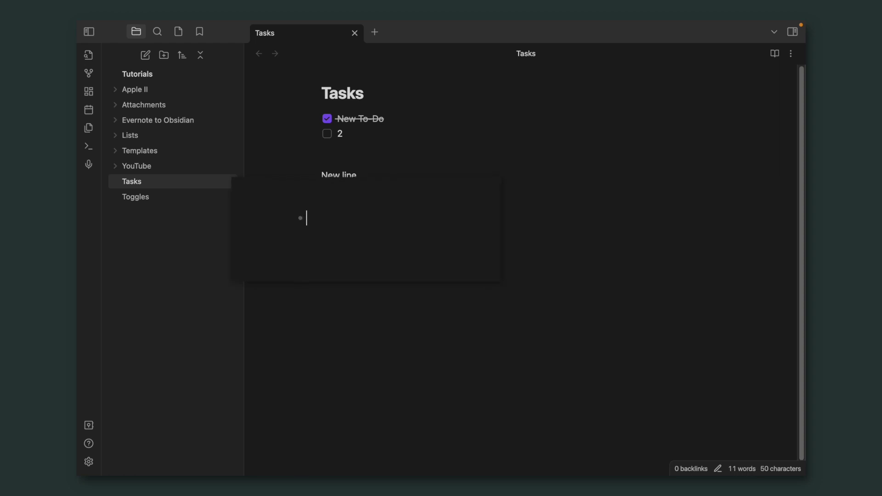
pyautogui.write('[')
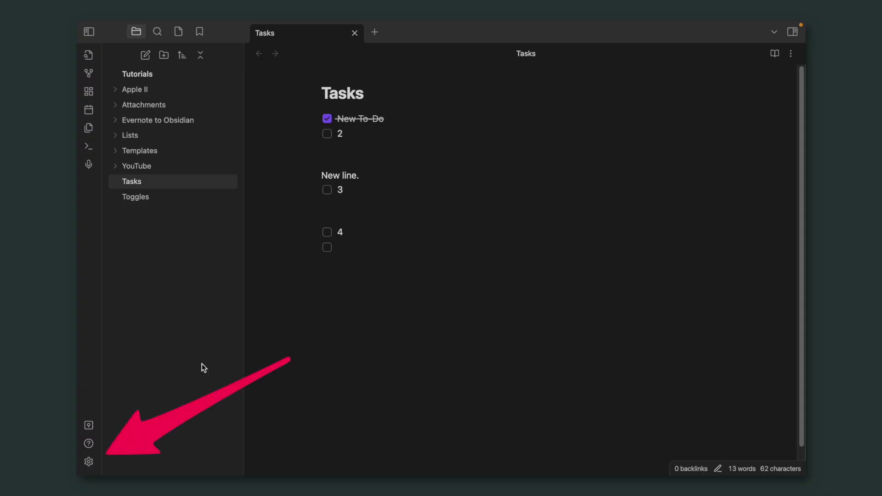
# - Turn on community plugins in Obsidian's settings
pyautogui.click(89, 461)
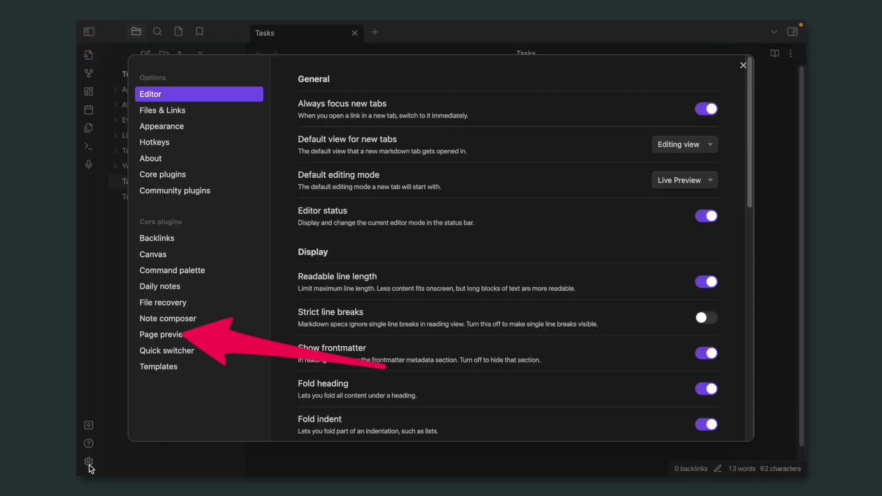
pyautogui.click(230, 190)
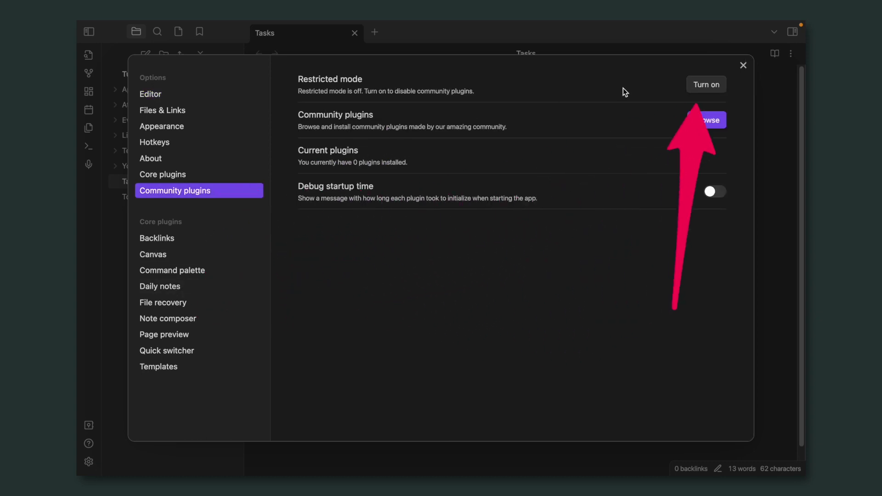
pyautogui.click(706, 87)
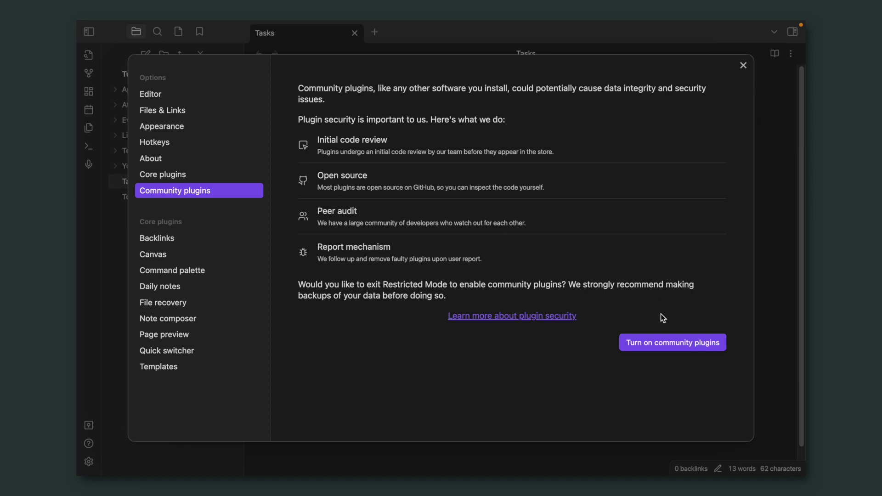
pyautogui.click(654, 341)
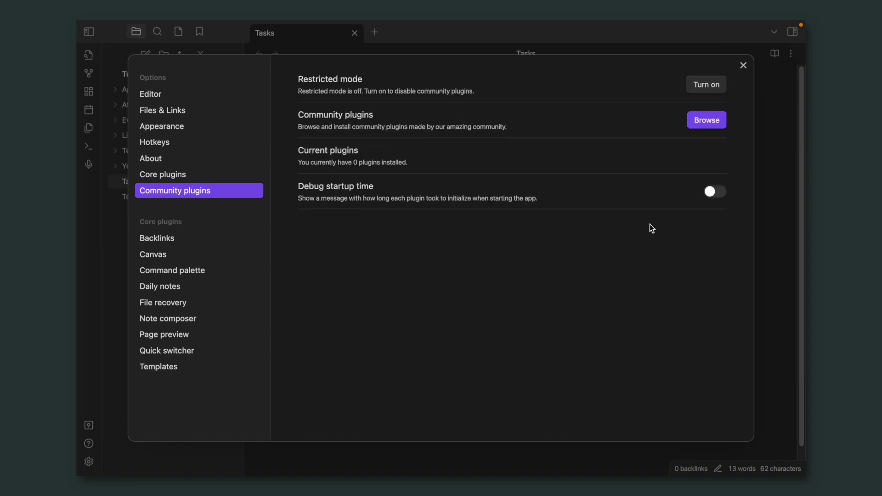
# - Search the plugin browser for 'tasks', install and enable the Tasks plugin, and close settings
pyautogui.click(713, 120)
pyautogui.scroll(-3, 517, 285)
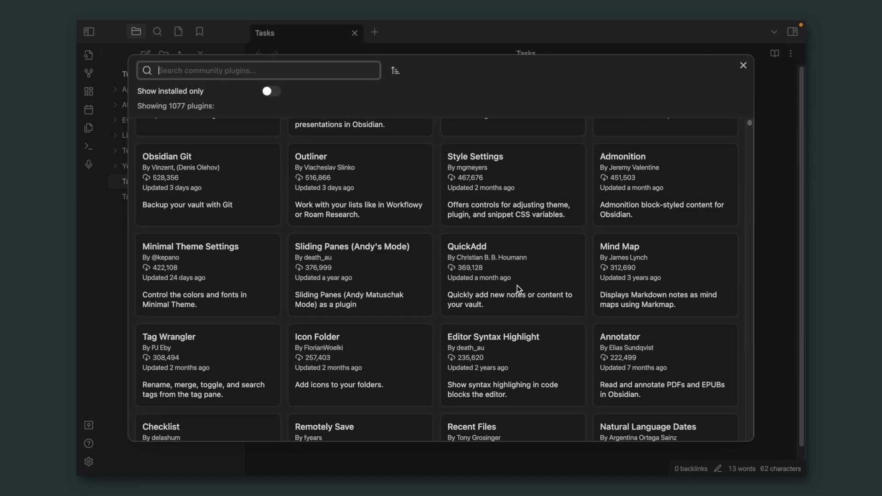
pyautogui.scroll(-10, 517, 287)
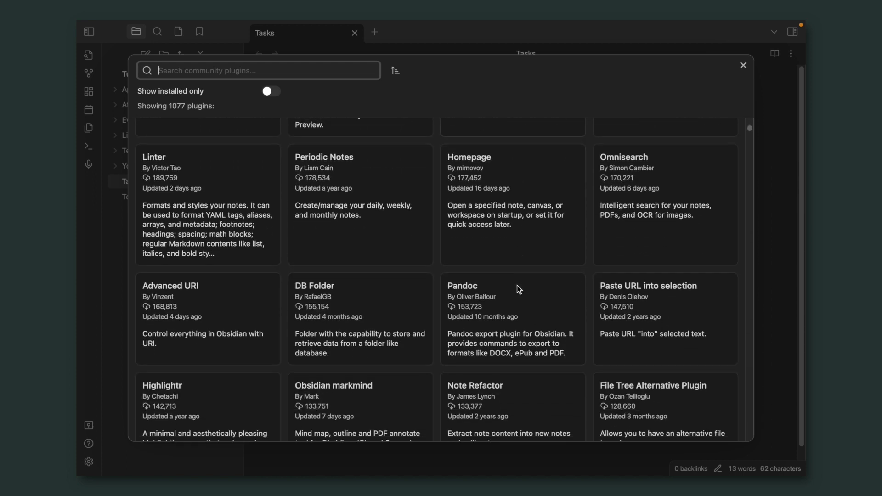
pyautogui.scroll(-6, 516, 286)
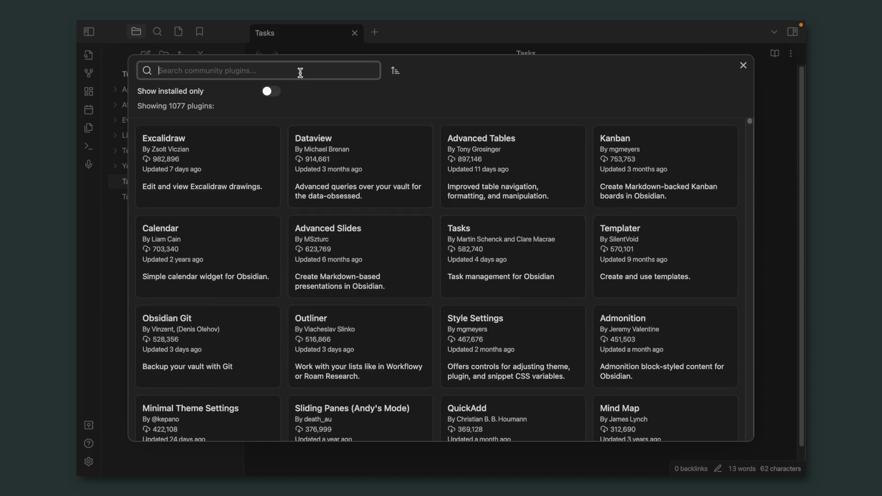
pyautogui.write('tasks')
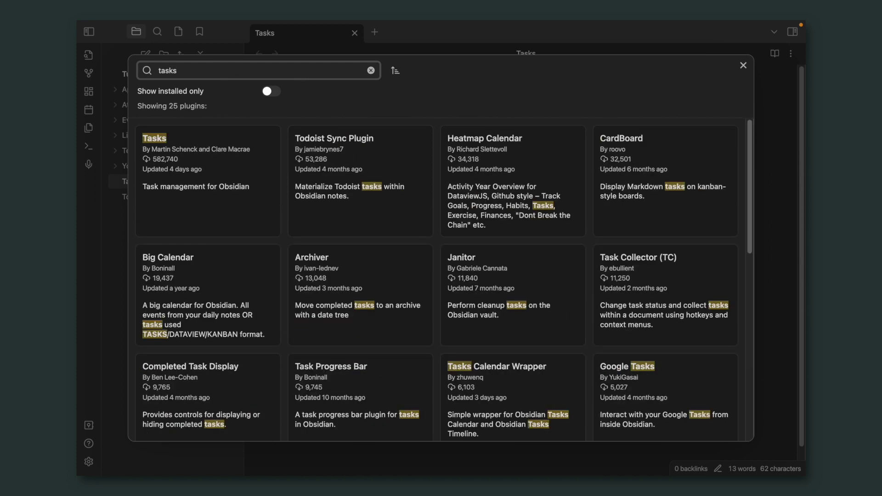
pyautogui.click(166, 149)
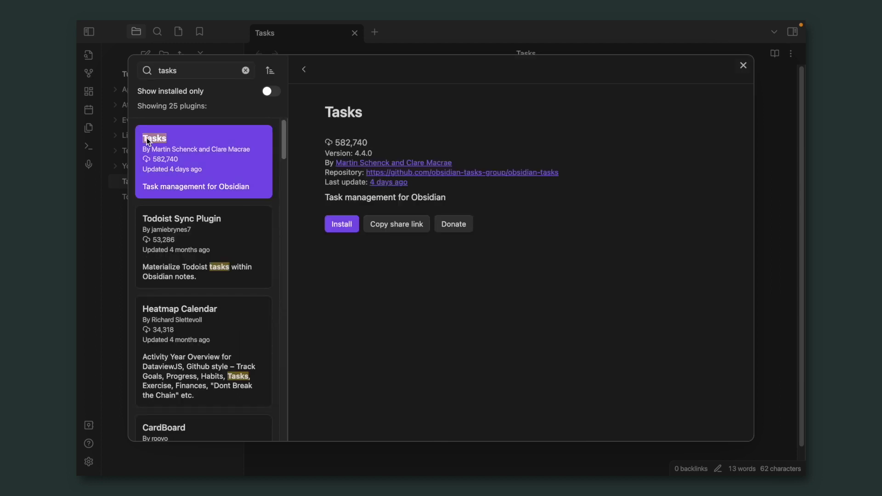
pyautogui.click(339, 225)
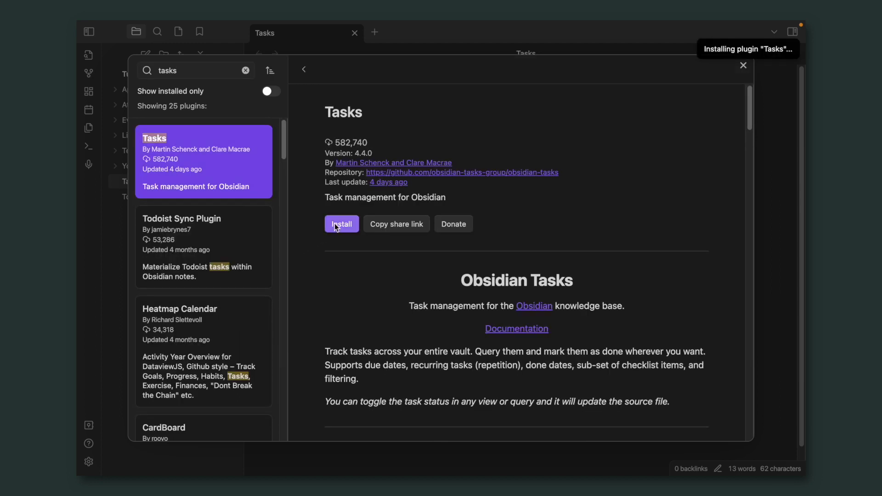
pyautogui.click(354, 223)
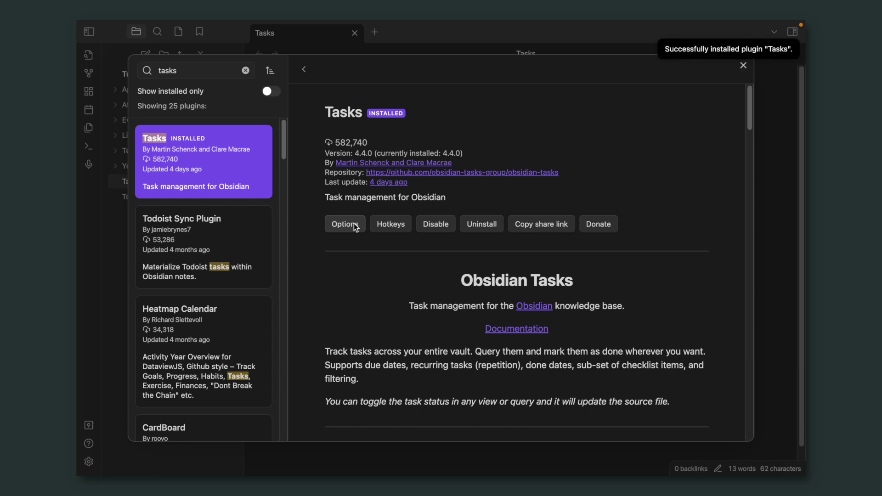
pyautogui.click(743, 67)
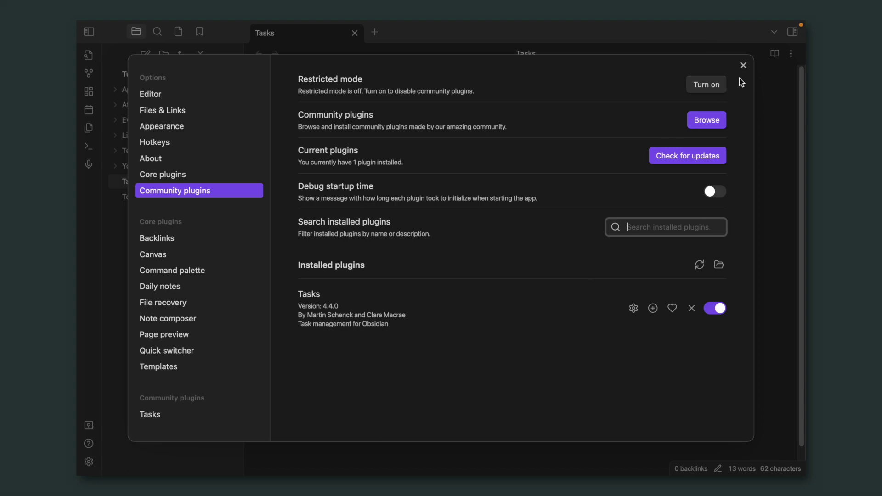
pyautogui.click(743, 66)
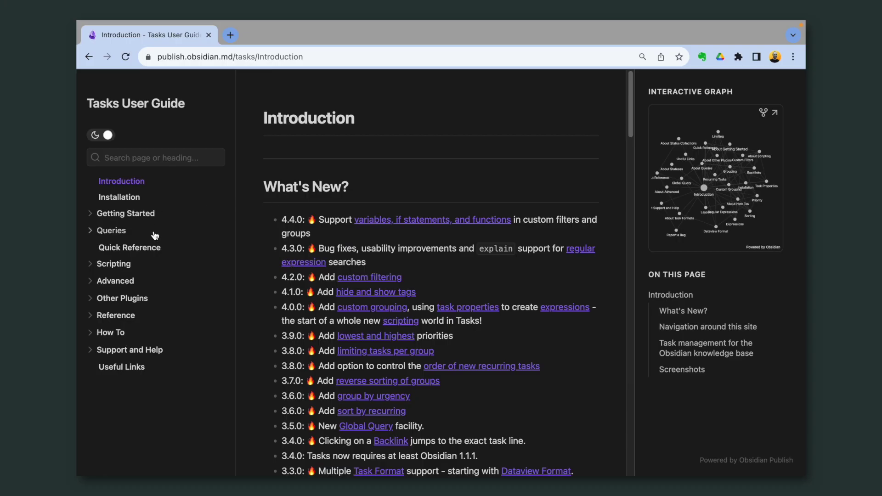
# - In the Tasks User Guide, view the Installation page, then About Getting Started
pyautogui.click(106, 201)
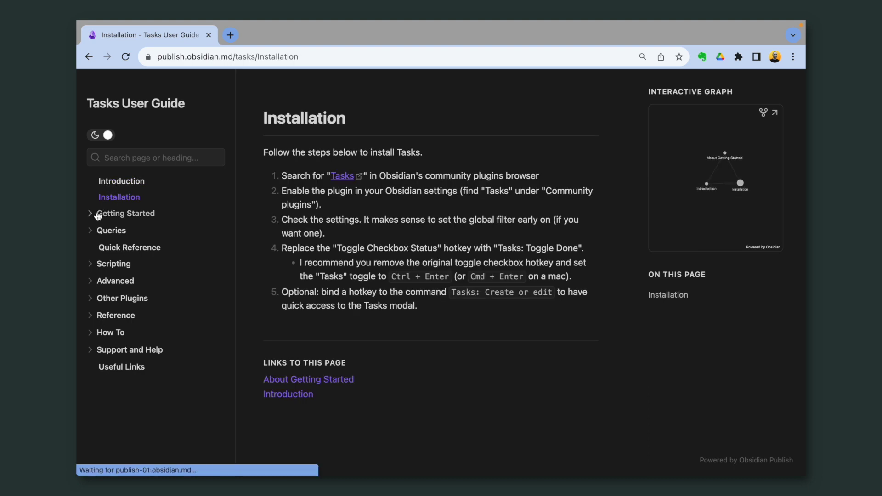
pyautogui.click(98, 216)
pyautogui.click(113, 230)
pyautogui.scroll(-1, 327, 283)
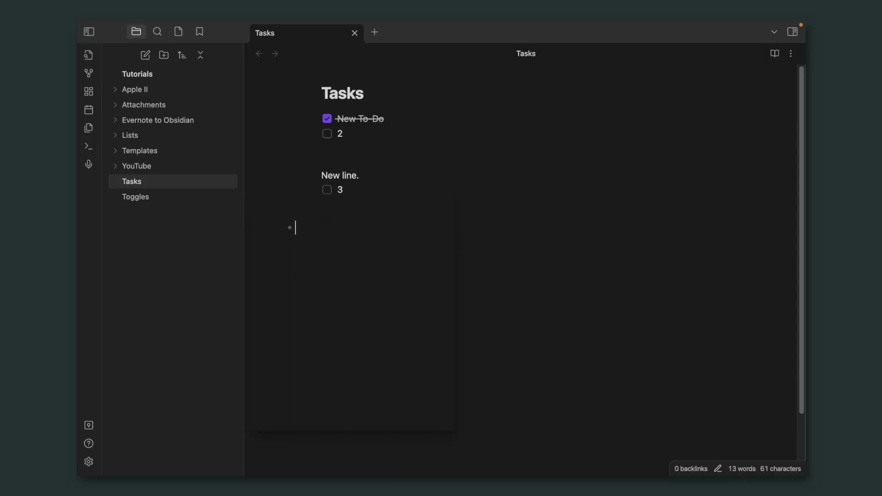
# - Add the task 'This is much better' with a due date of 2023-08-15
pyautogui.write('[ ')
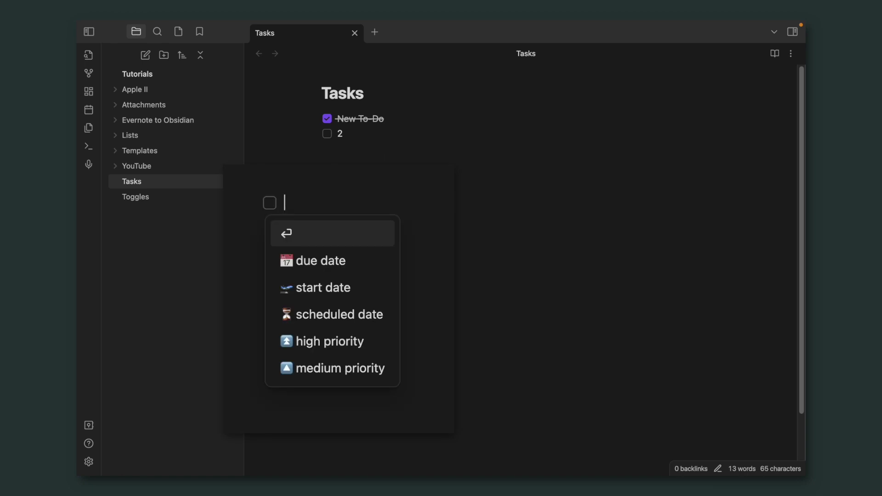
pyautogui.write(' This is muc')
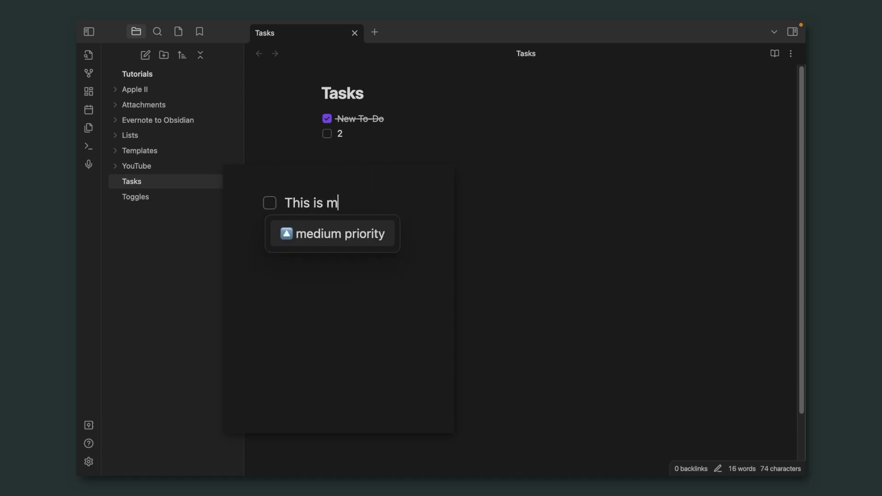
pyautogui.write('h better!')
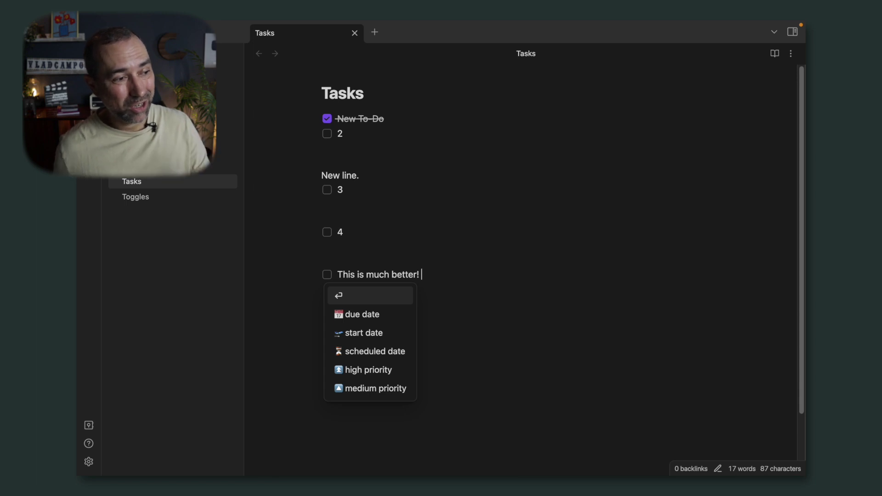
pyautogui.click(394, 315)
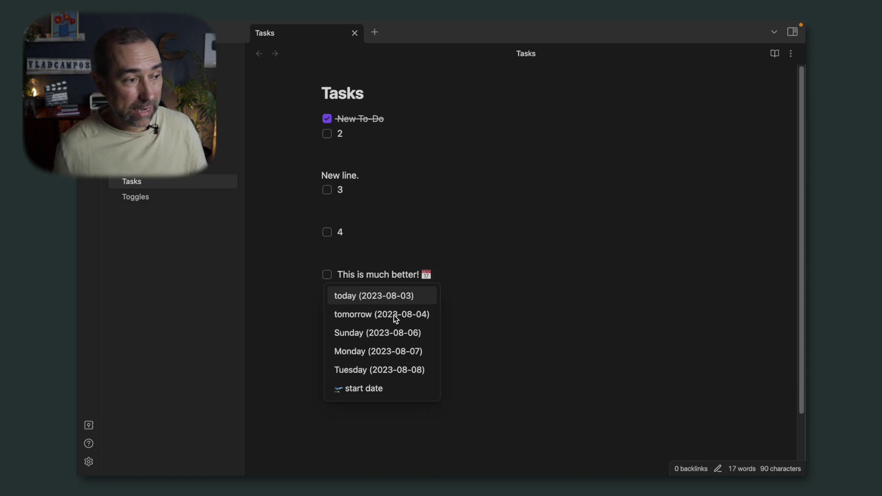
pyautogui.write('2')
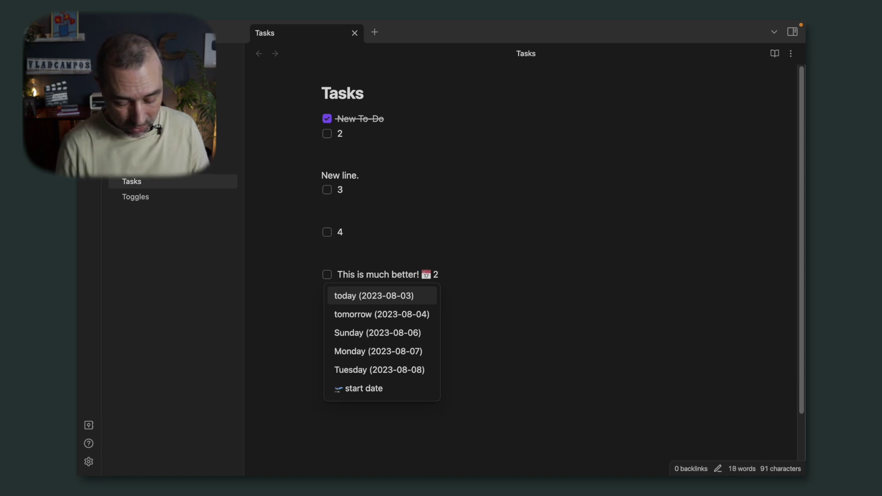
pyautogui.write('023')
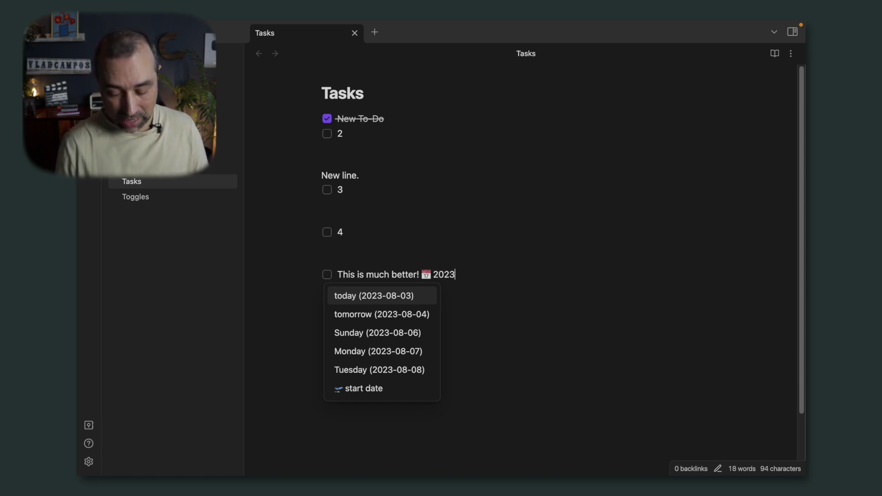
pyautogui.write('-08')
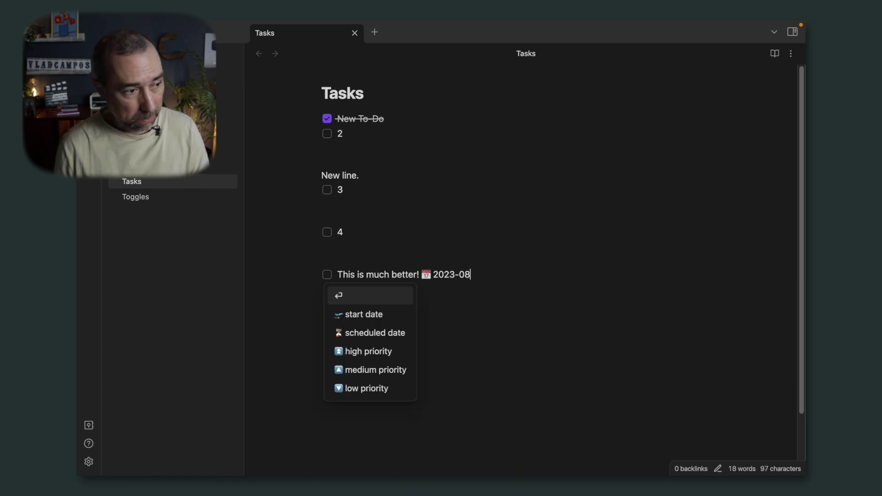
pyautogui.write('-')
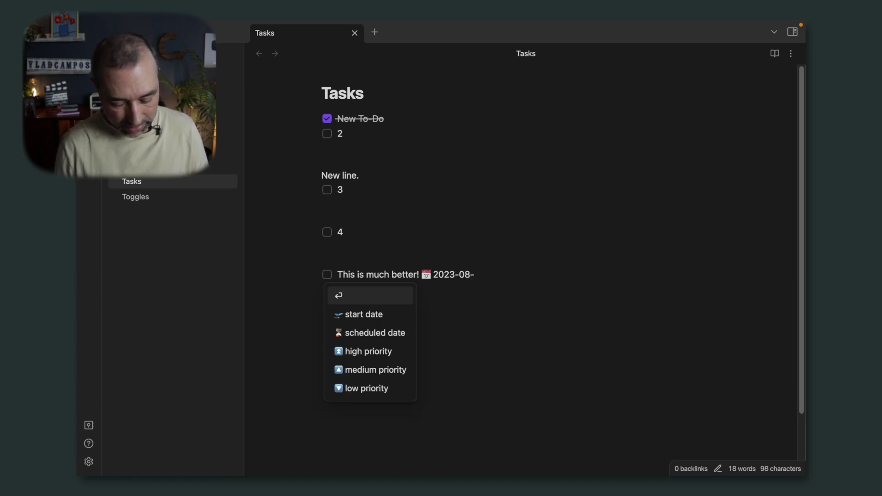
pyautogui.write('15')
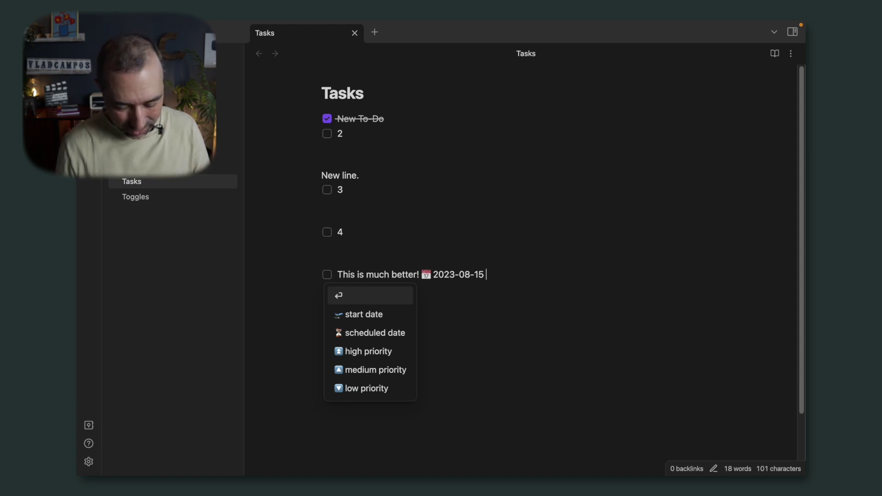
pyautogui.write('re')
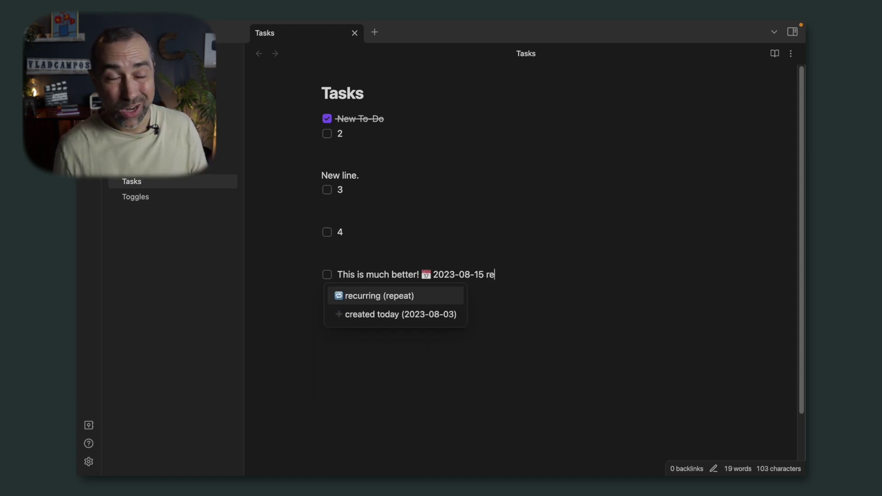
# - Set the task to recur every year using the Tasks suggestions
pyautogui.click(366, 297)
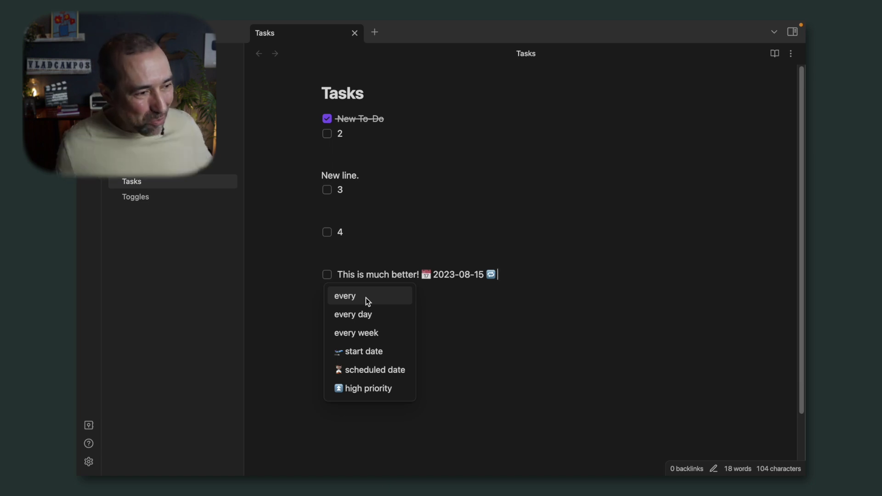
pyautogui.click(341, 298)
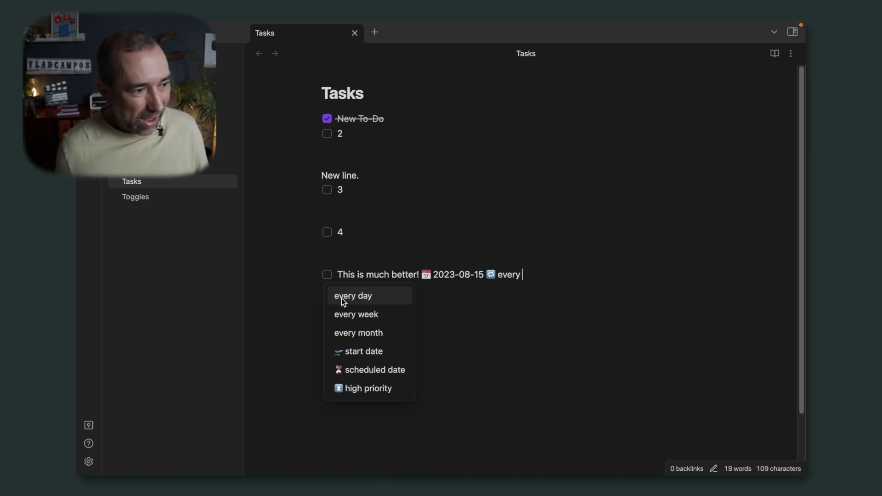
pyautogui.write('ye')
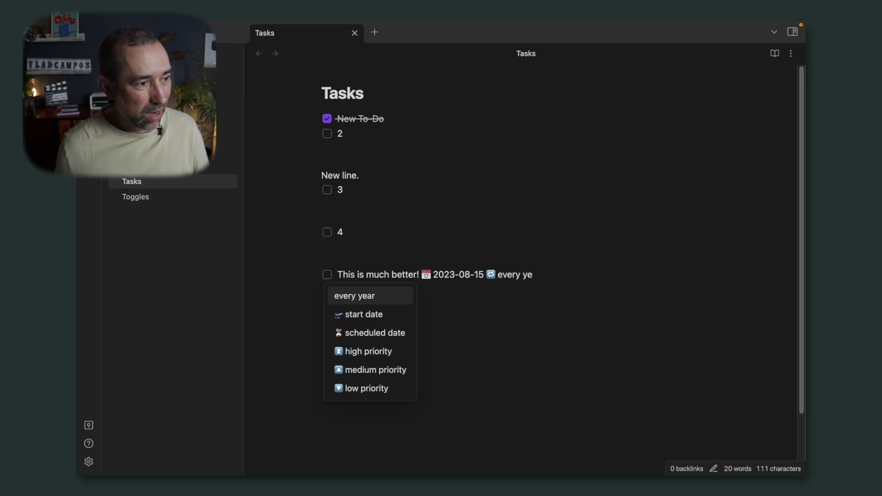
pyautogui.click(345, 296)
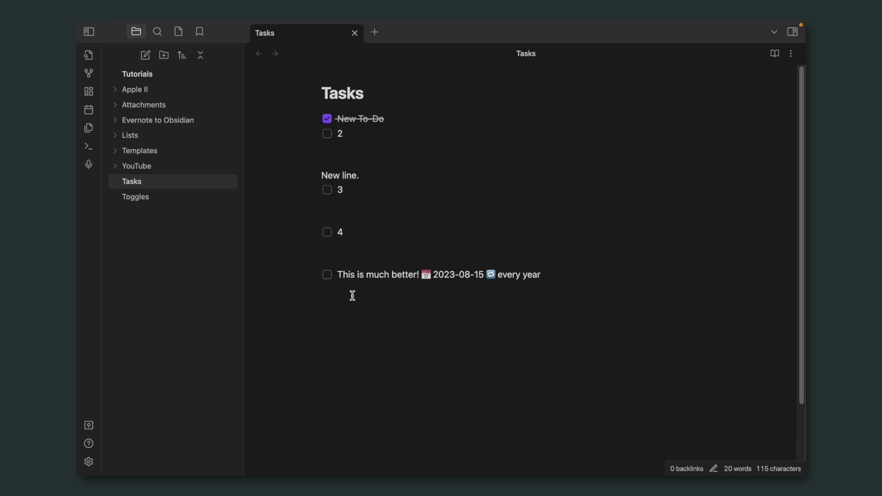
# - Complete the yearly task, generating its next occurrence due 2024-08-15
pyautogui.click(327, 275)
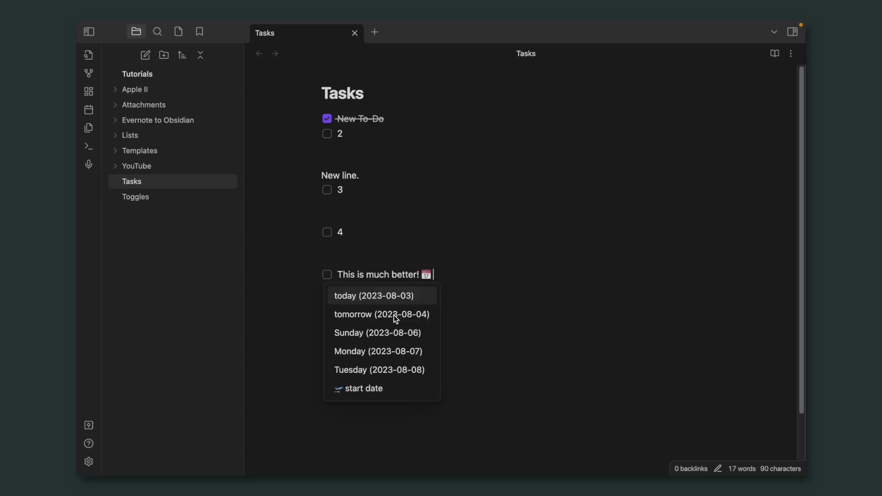
pyautogui.write('20')
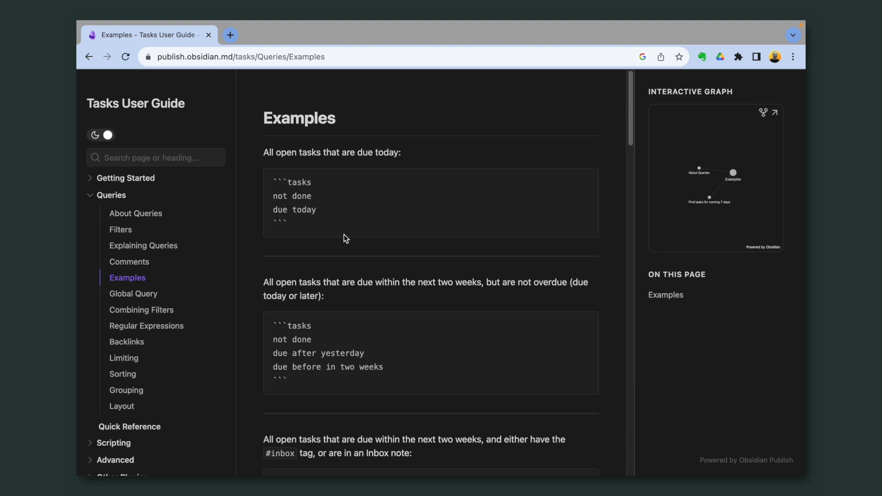
# - Inspect the 'not done / due today' example query on the guide's Examples page
pyautogui.scroll(-5, 343, 234)
pyautogui.scroll(5, 343, 236)
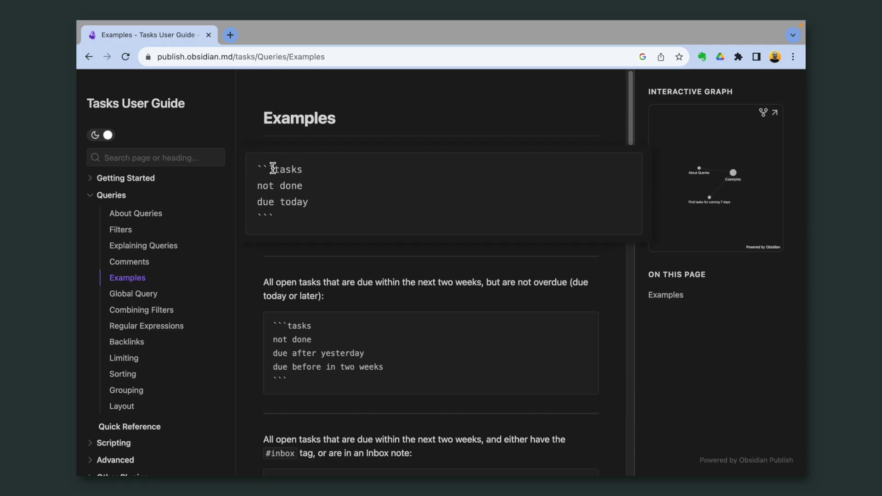
pyautogui.moveTo(262, 158); pyautogui.dragTo(225, 136)
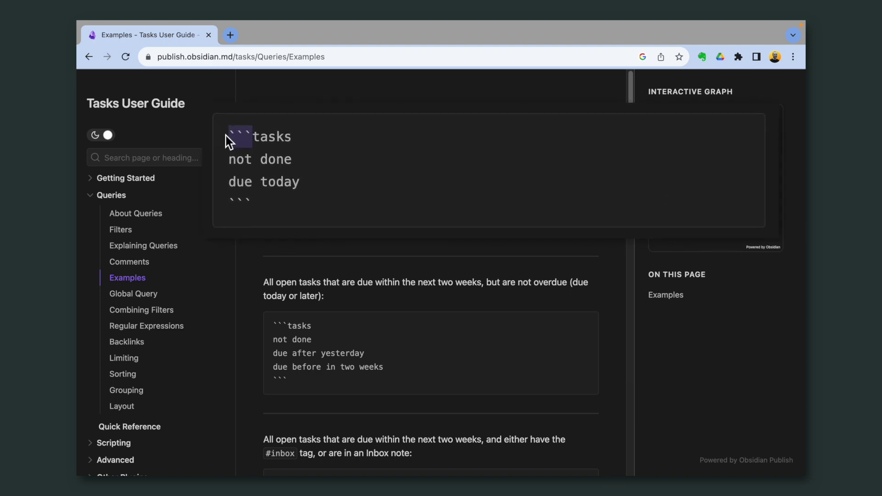
pyautogui.click(269, 134)
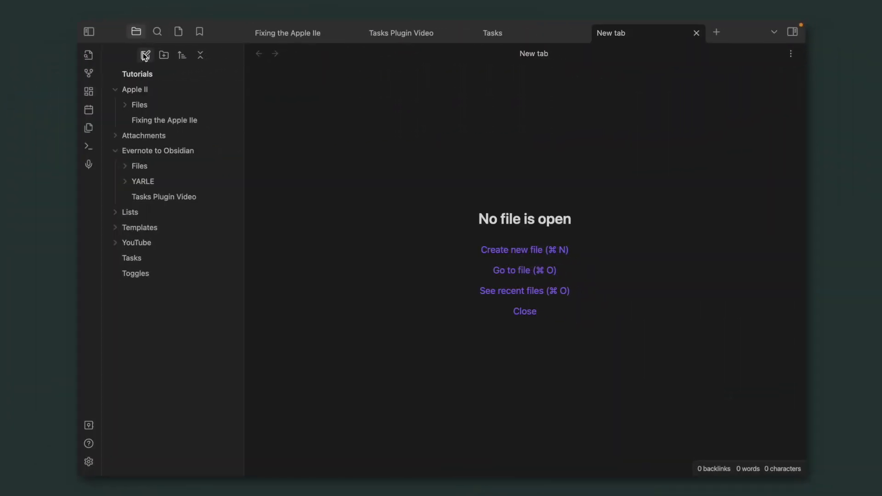
# - Create the note 'All my tasks' containing a ```tasks query block with 'not done'
pyautogui.click(145, 56)
pyautogui.write('All my t')
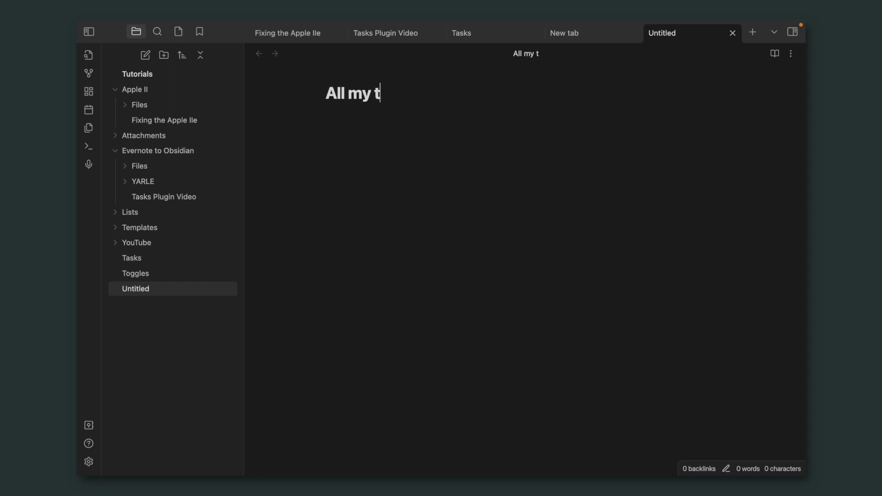
pyautogui.write('asks')
pyautogui.press('Return')
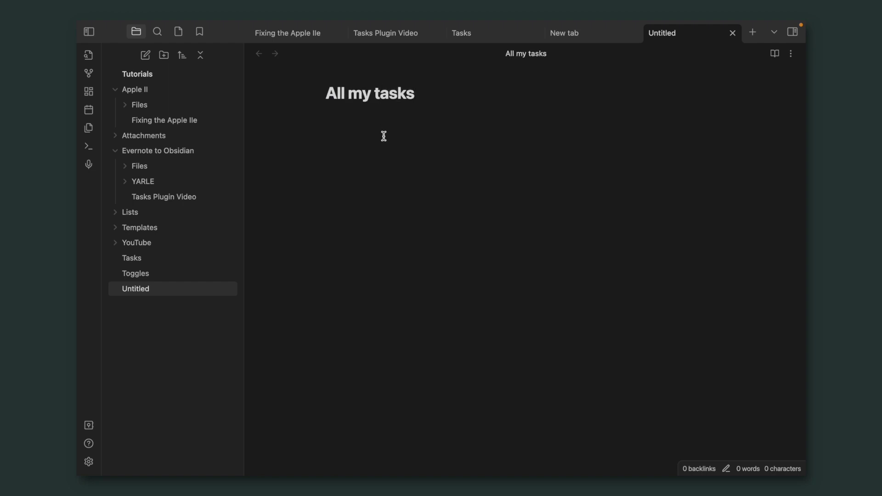
pyautogui.write('`')
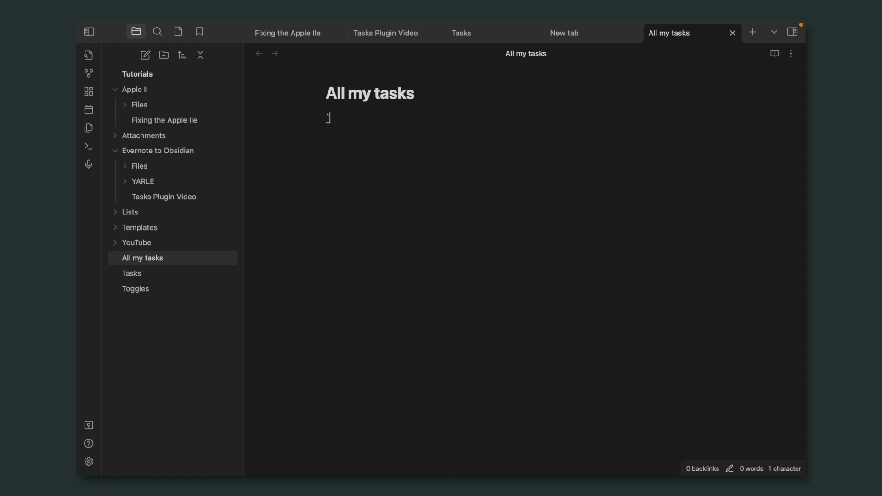
pyautogui.write('``tasks')
pyautogui.press('Return')
pyautogui.write('not')
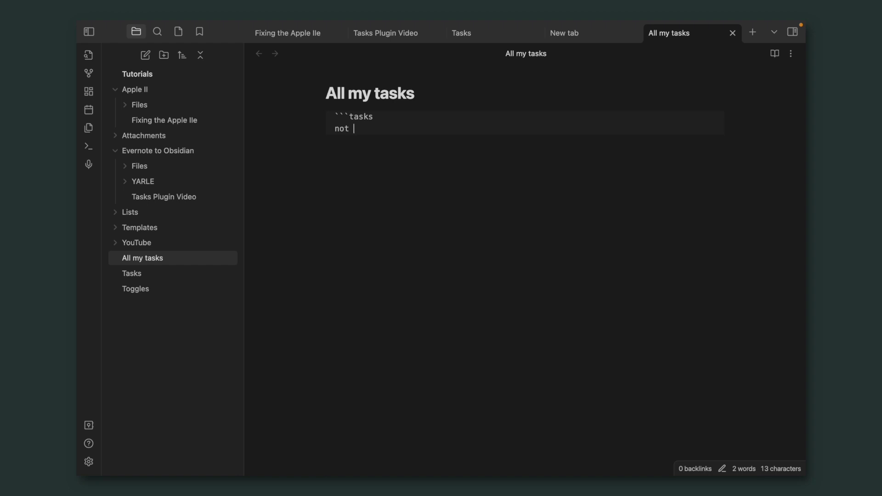
pyautogui.write(' done ')
pyautogui.write('```')
pyautogui.press('Return')
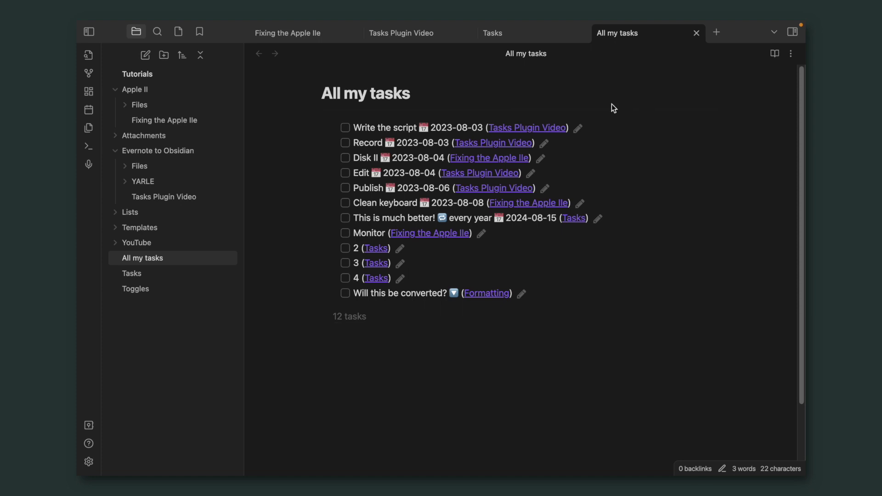
pyautogui.click(534, 41)
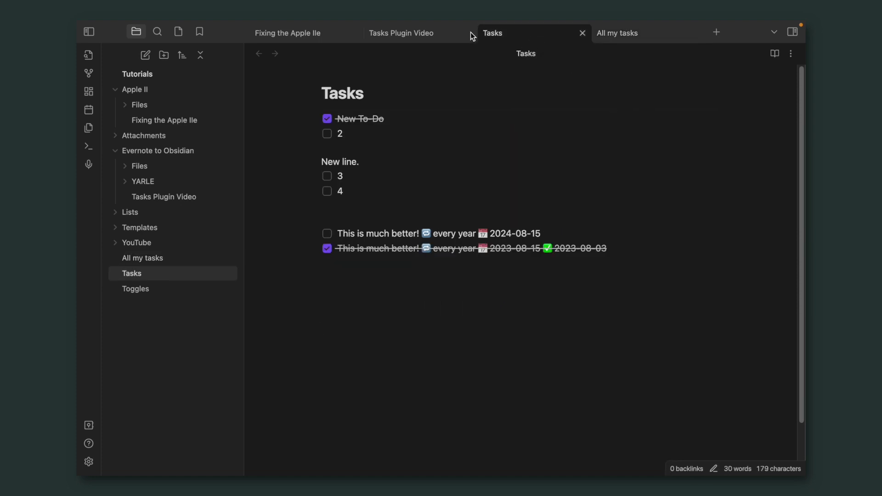
pyautogui.click(430, 31)
pyautogui.click(311, 37)
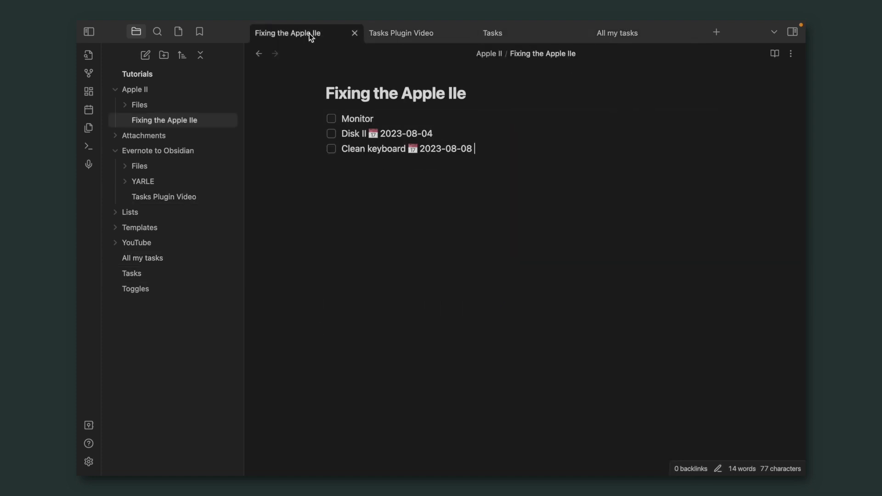
pyautogui.click(624, 37)
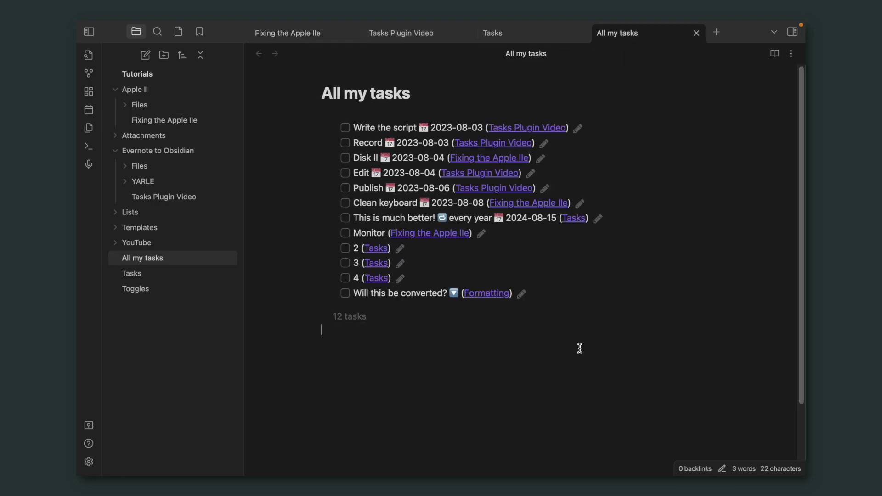
pyautogui.click(337, 326)
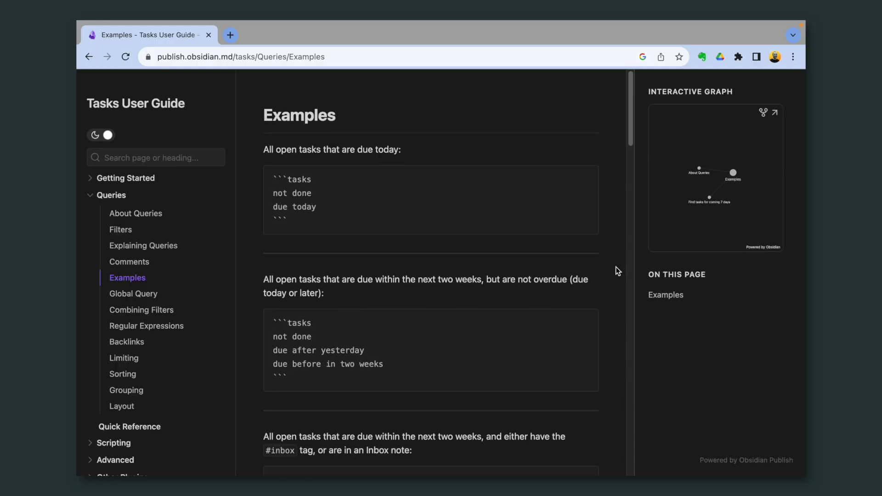
pyautogui.scroll(-1, 615, 267)
pyautogui.scroll(-4, 616, 267)
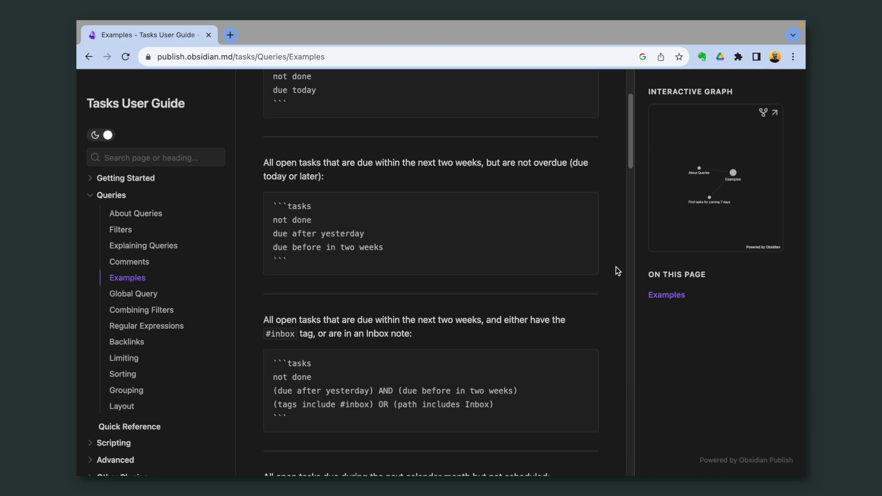
pyautogui.scroll(-4, 616, 266)
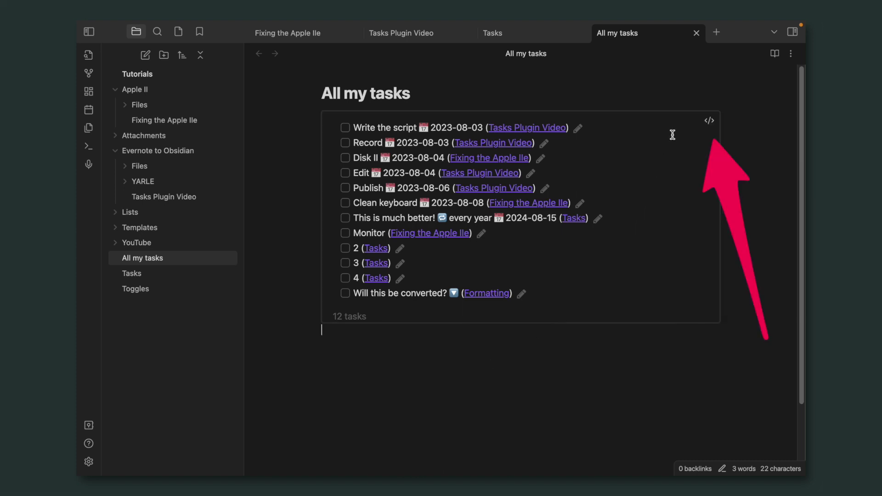
# - Add a due-date filter line under 'not done' in the All my tasks query and render it
pyautogui.click(710, 121)
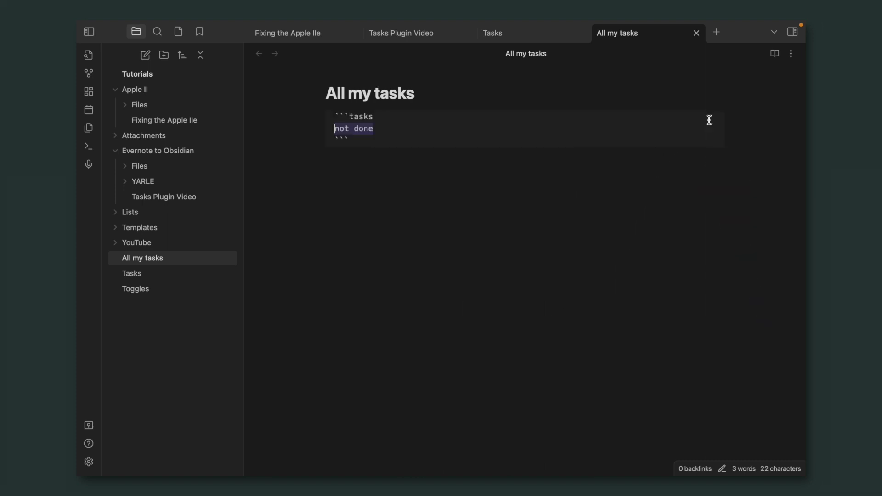
pyautogui.click(443, 132)
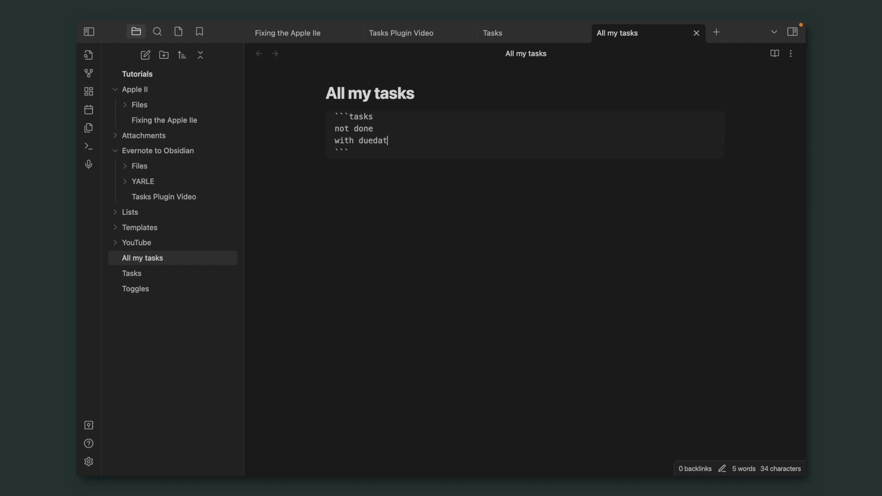
pyautogui.click(464, 236)
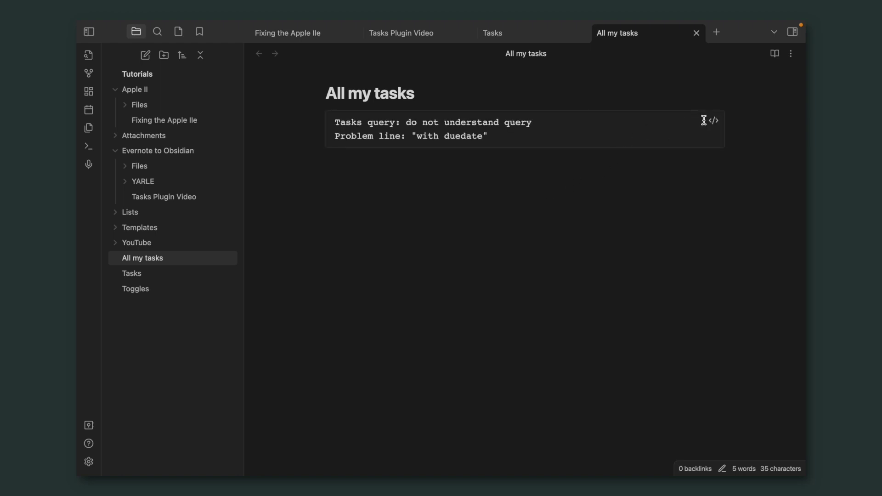
# - Fix the new filter line by replacing 'with' with 'has', then correct the 'due date' spacing
pyautogui.click(712, 120)
pyautogui.doubleClick(343, 139)
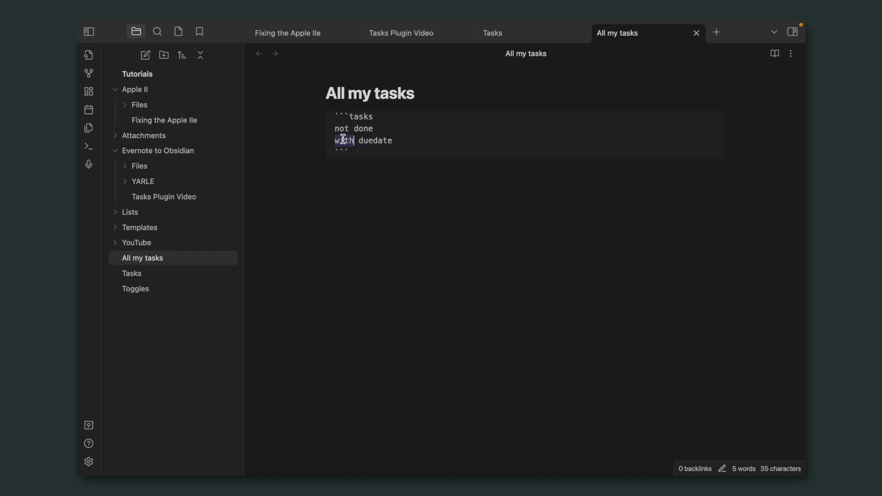
pyautogui.write('has')
pyautogui.click(406, 216)
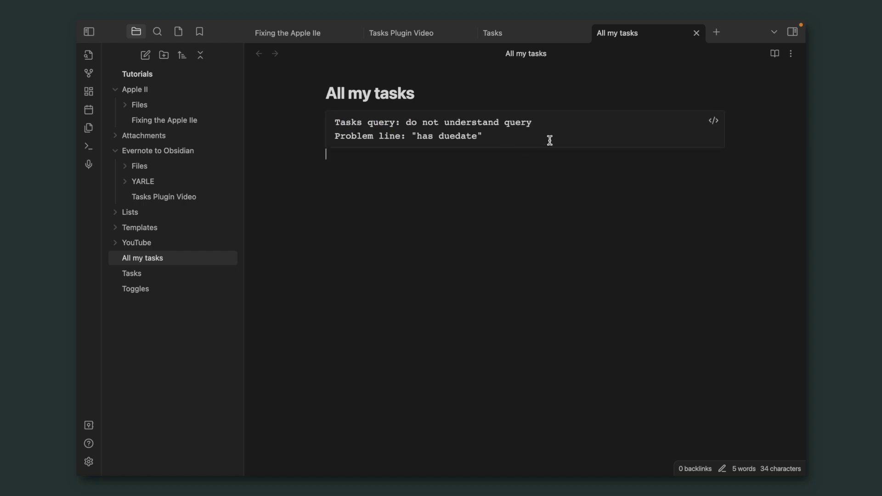
pyautogui.click(712, 120)
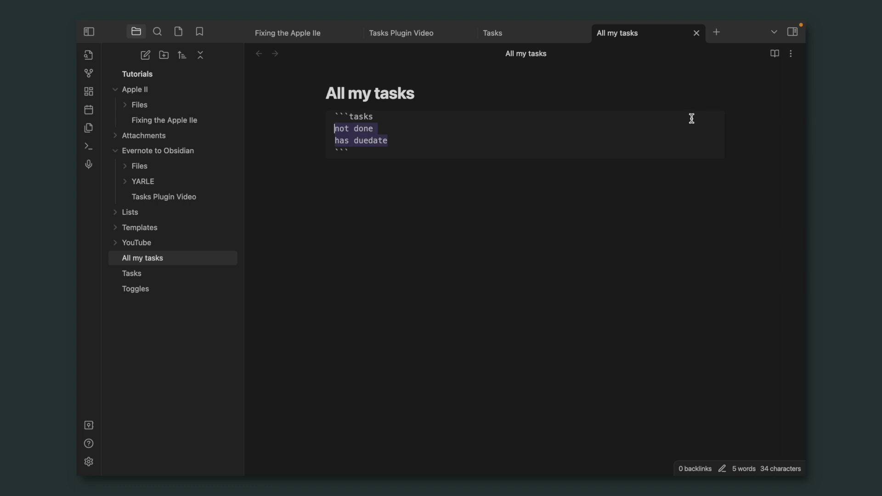
pyautogui.click(368, 143)
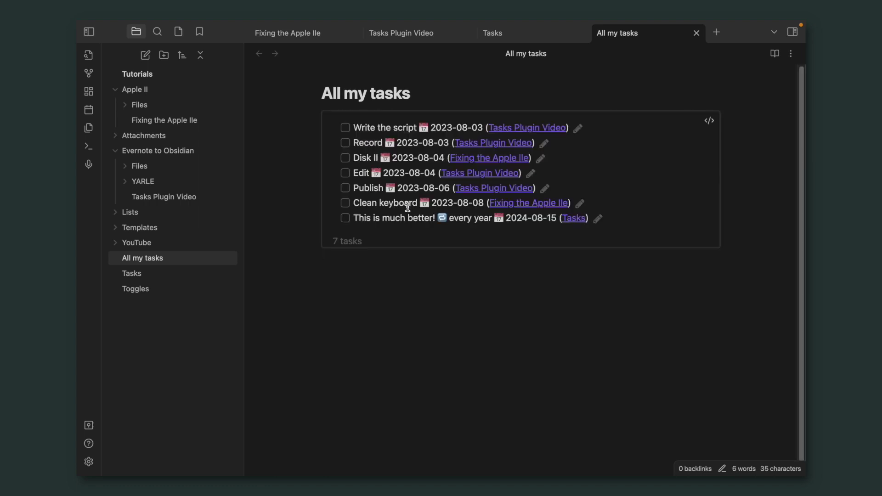